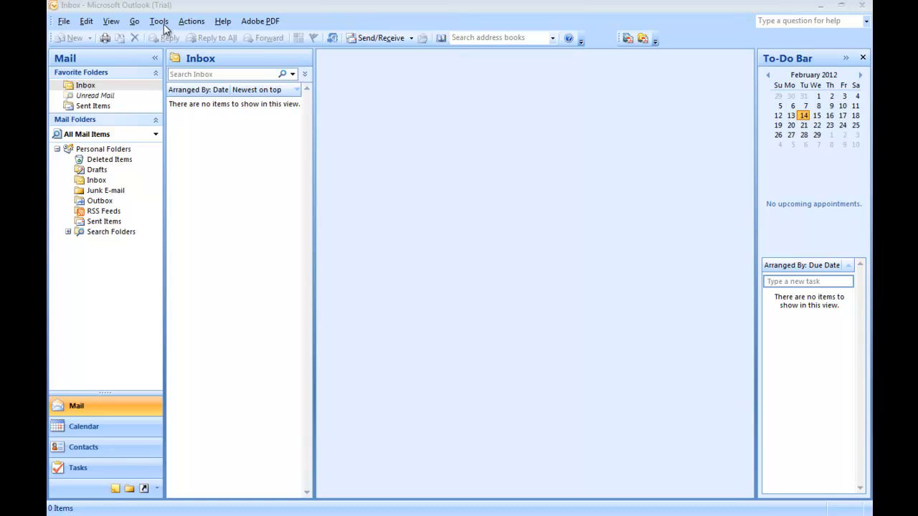
Open Account Settings from the Tools menu and begin adding a new e-mail account
{"action": "left_click", "coordinate": [161, 23]}
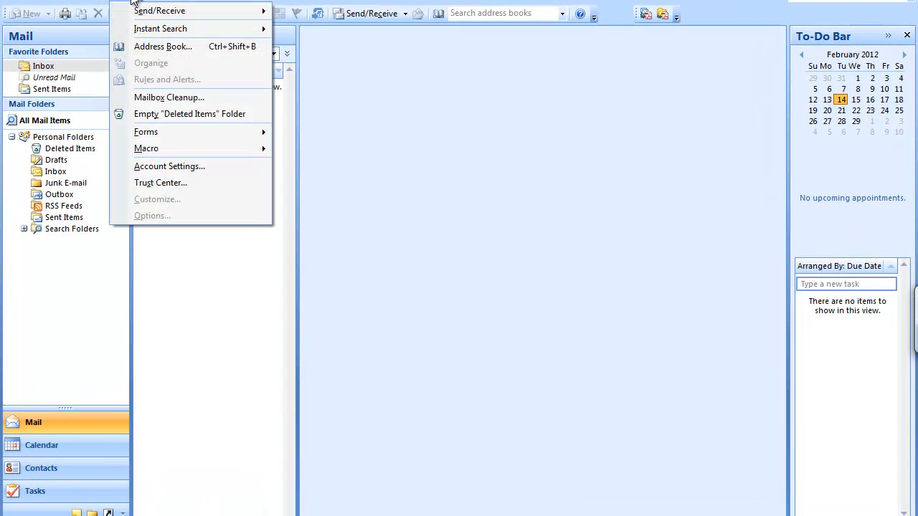
{"action": "left_click", "coordinate": [209, 168]}
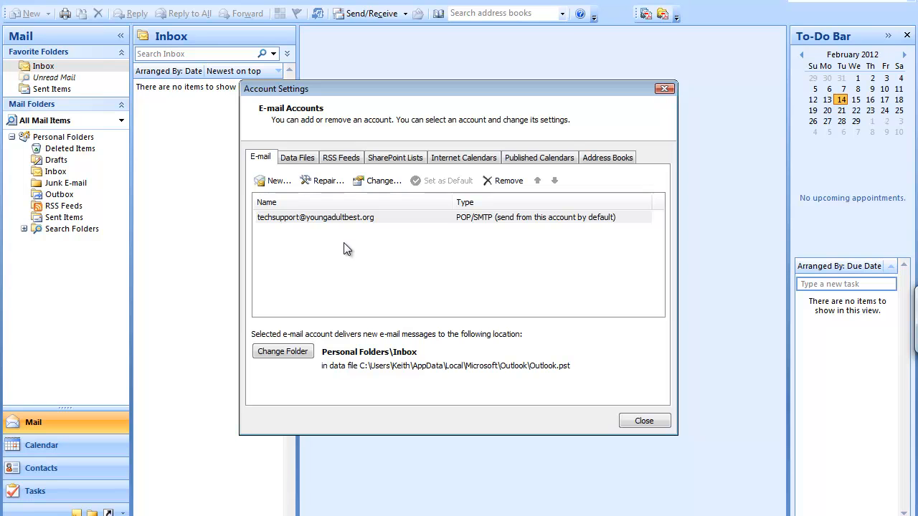
{"action": "left_click", "coordinate": [277, 181]}
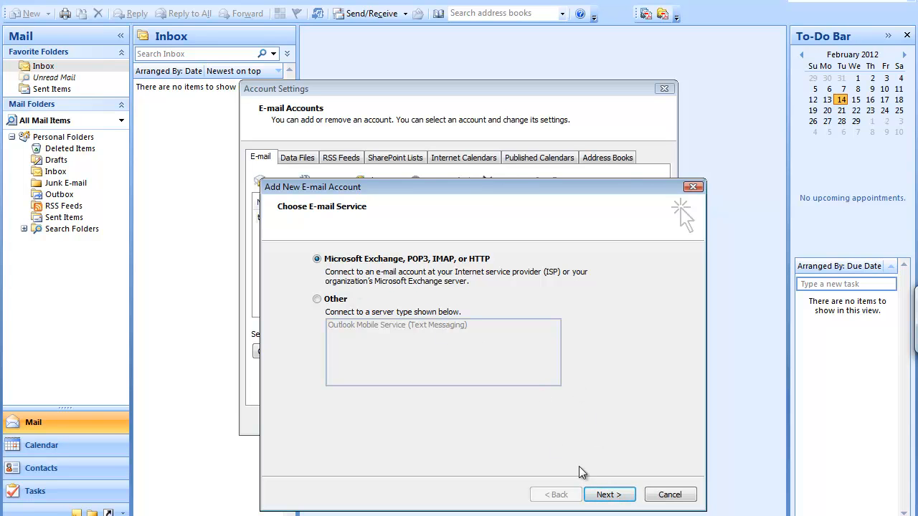
Choose manual server configuration with Internet E-mail to reach the POP3 settings form
{"action": "left_click", "coordinate": [617, 495]}
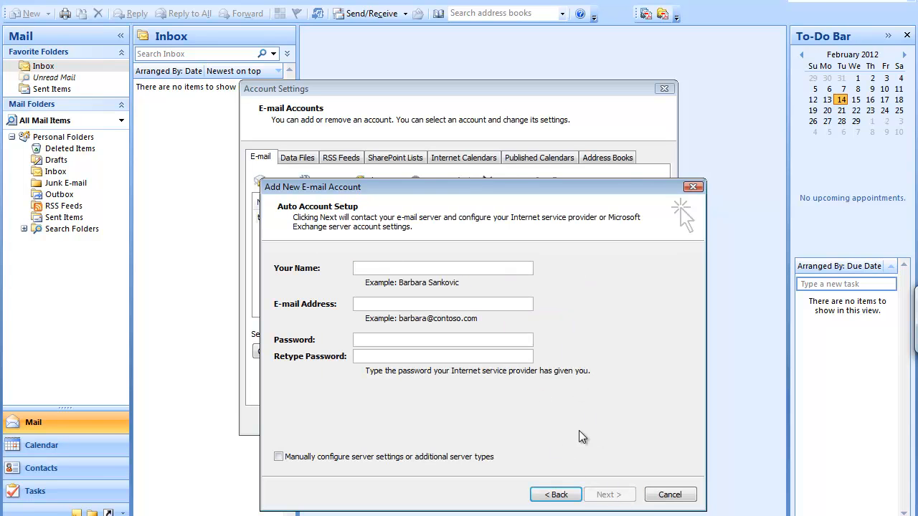
{"action": "left_click_drag", "start_coordinate": [403, 194], "coordinate": [391, 123]}
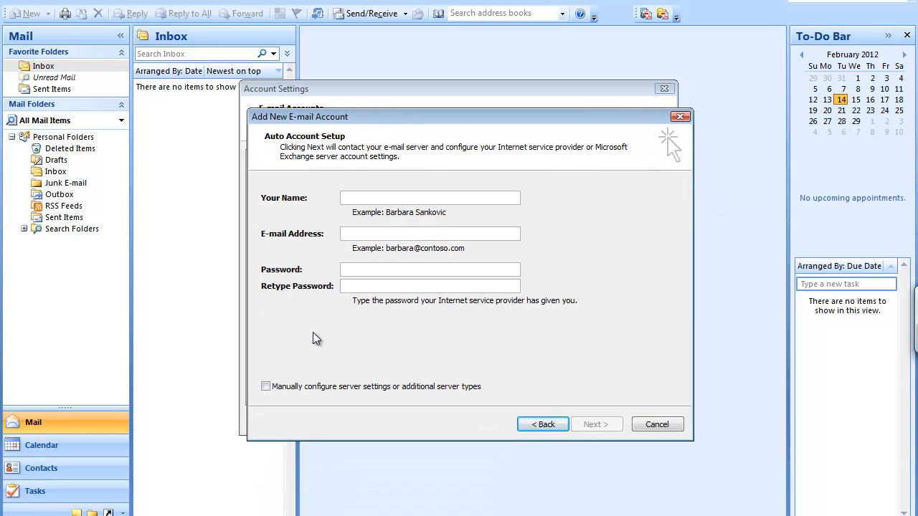
{"action": "left_click", "coordinate": [264, 386]}
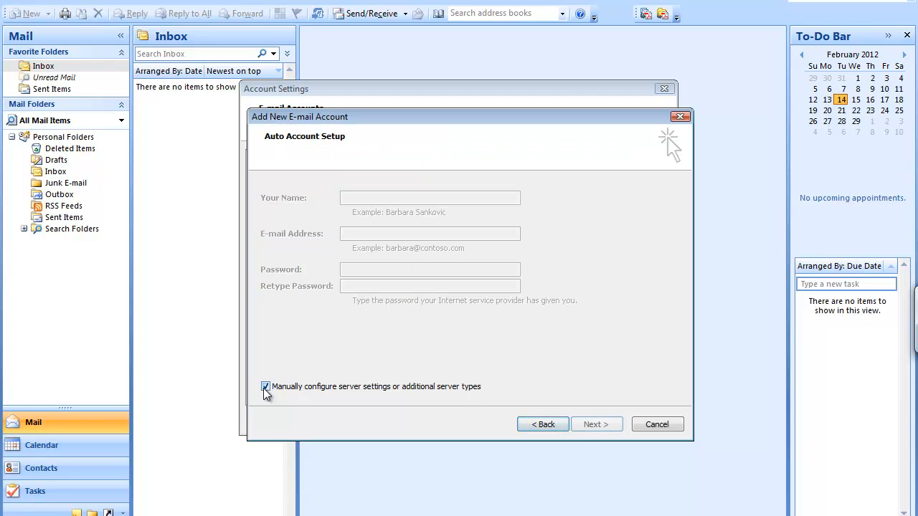
{"action": "left_click", "coordinate": [605, 426]}
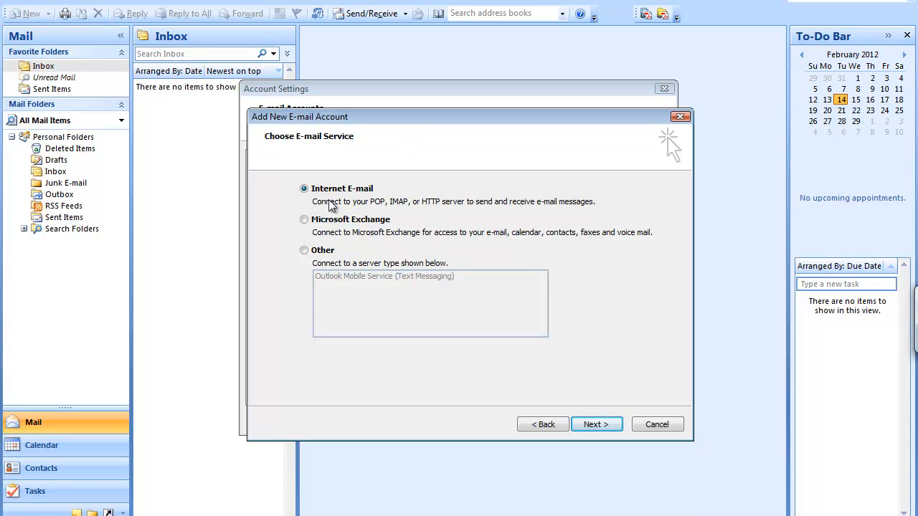
{"action": "left_click", "coordinate": [599, 423]}
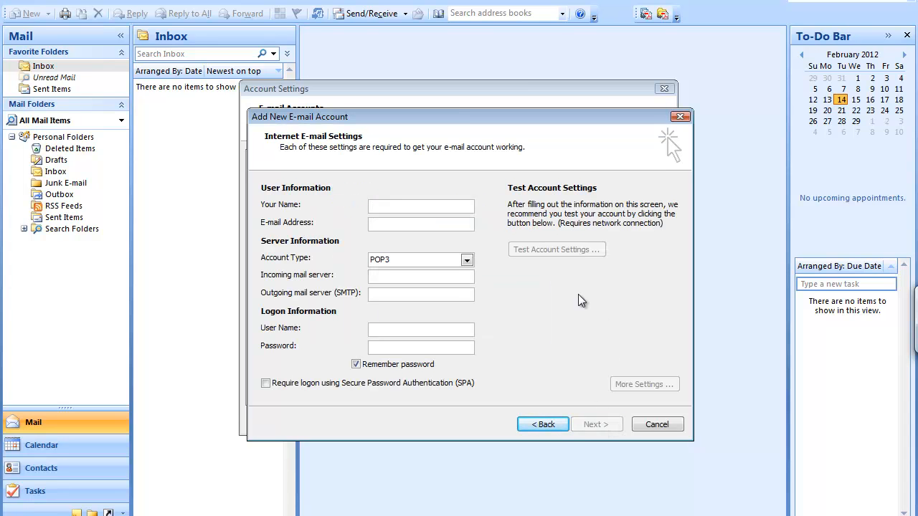
Enter 'Tech Support' as Your Name and fill in the support account's e-mail address
{"action": "left_click", "coordinate": [463, 209]}
{"action": "type", "text": "Tech Support"}
{"action": "key", "text": "Tab"}
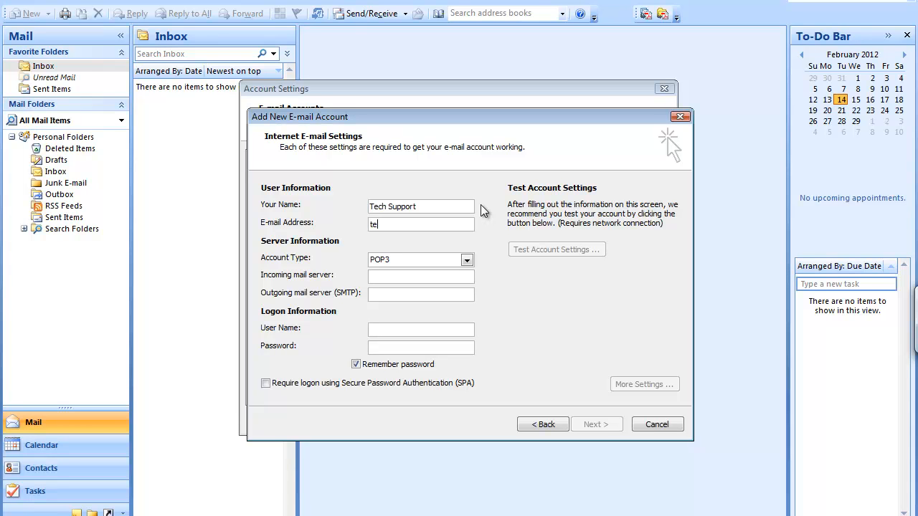
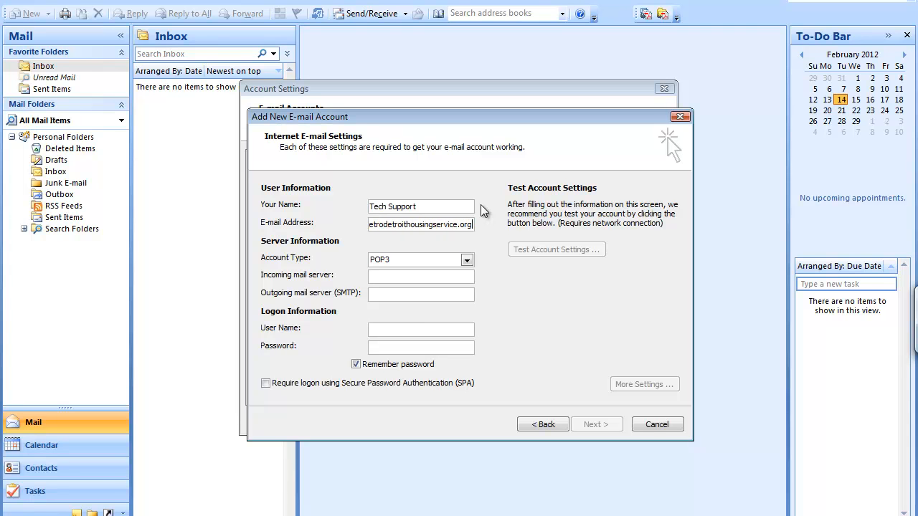
{"action": "key", "text": "Tab"}
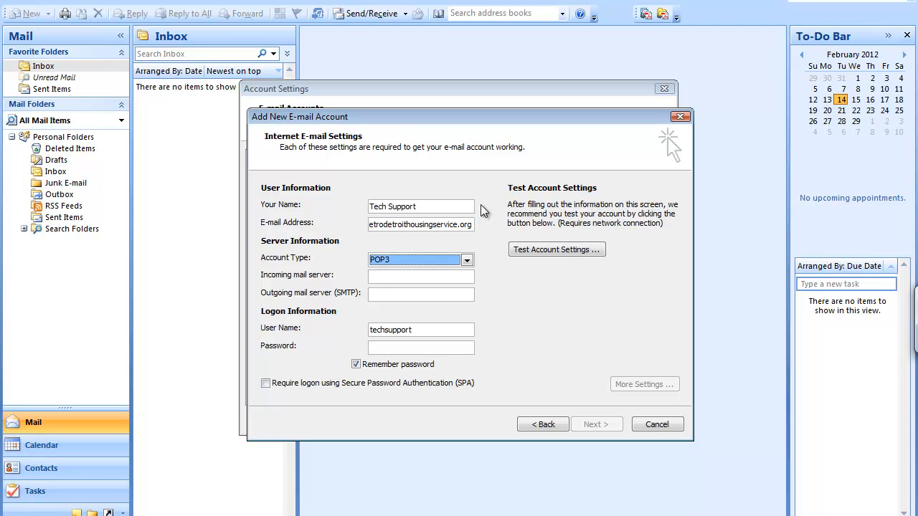
{"action": "left_click", "coordinate": [429, 276]}
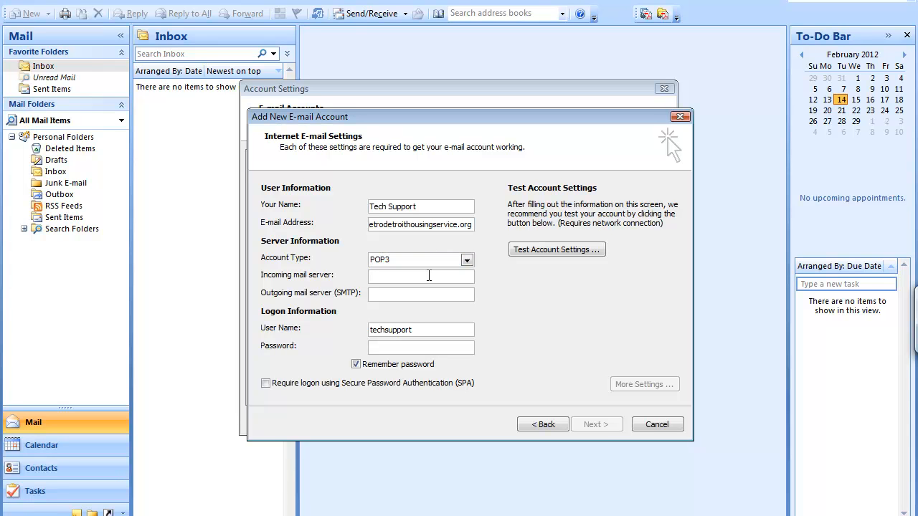
Set both incoming and outgoing mail servers to mail.metrodetroithousingservice.org
{"action": "type", "text": "mail."}
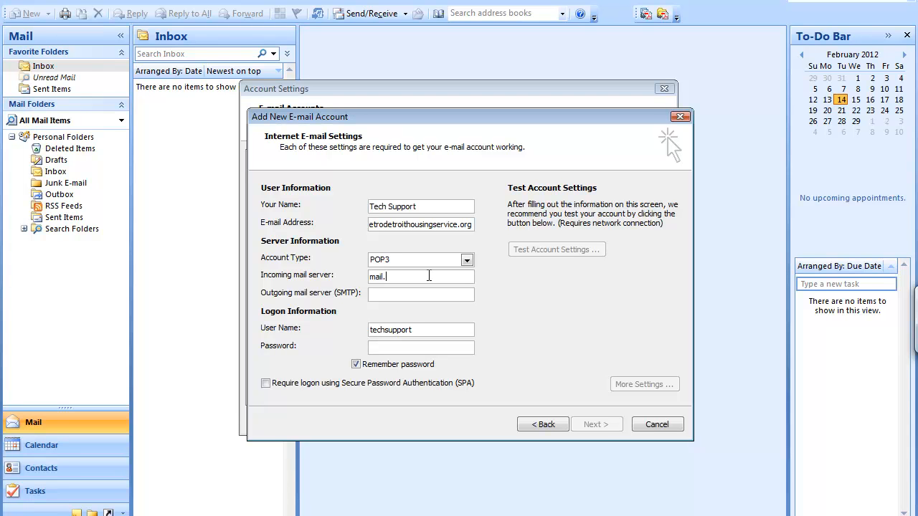
{"action": "type", "text": "metr"}
{"action": "type", "text": "ode"}
{"action": "type", "text": "troithou"}
{"action": "type", "text": "singservice"}
{"action": "type", "text": ".org"}
{"action": "type", "text": "mail"}
{"action": "type", "text": ".me"}
{"action": "type", "text": "tro"}
{"action": "type", "text": "detroit"}
{"action": "type", "text": "housingser"}
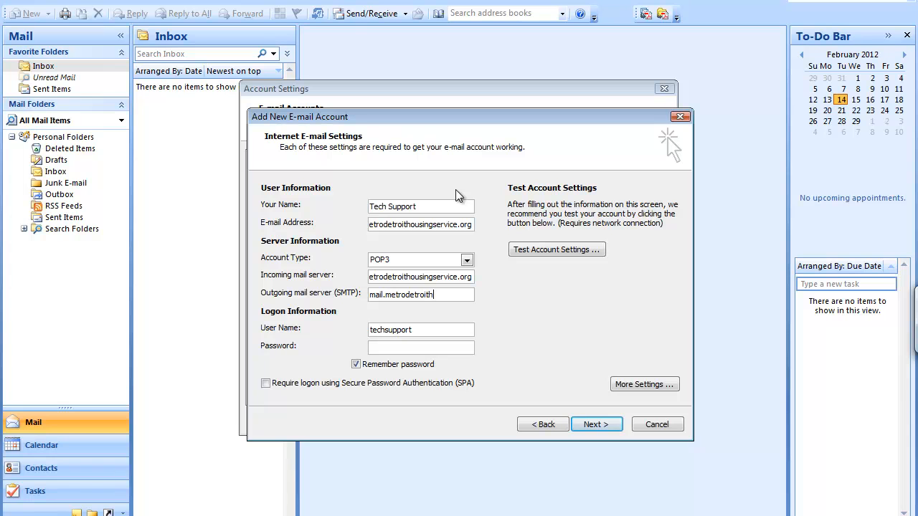
{"action": "type", "text": "vice.org"}
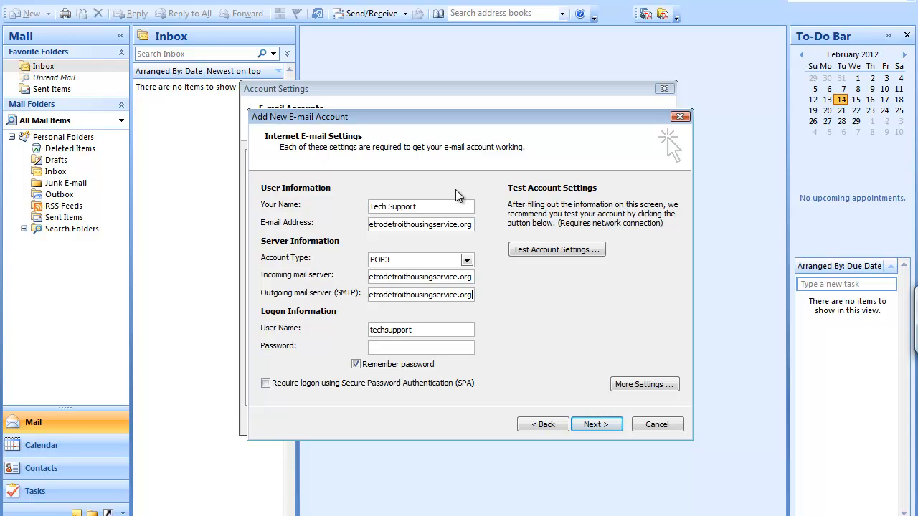
{"action": "key", "text": "Tab"}
Complete the user name with the account's full domain and enter the account password
{"action": "left_click", "coordinate": [444, 325]}
{"action": "type", "text": "@metrodetroithousing"}
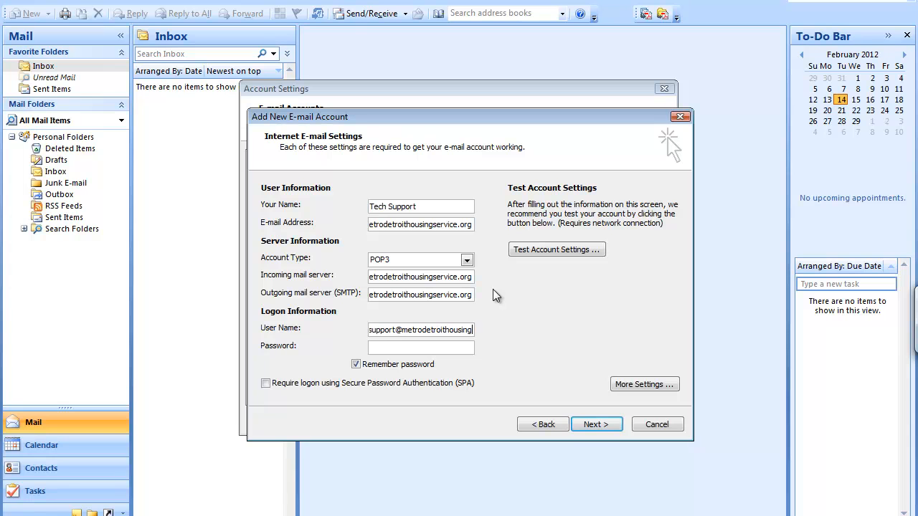
{"action": "type", "text": "service.org"}
{"action": "type", "text": "****"}
{"action": "type", "text": "***"}
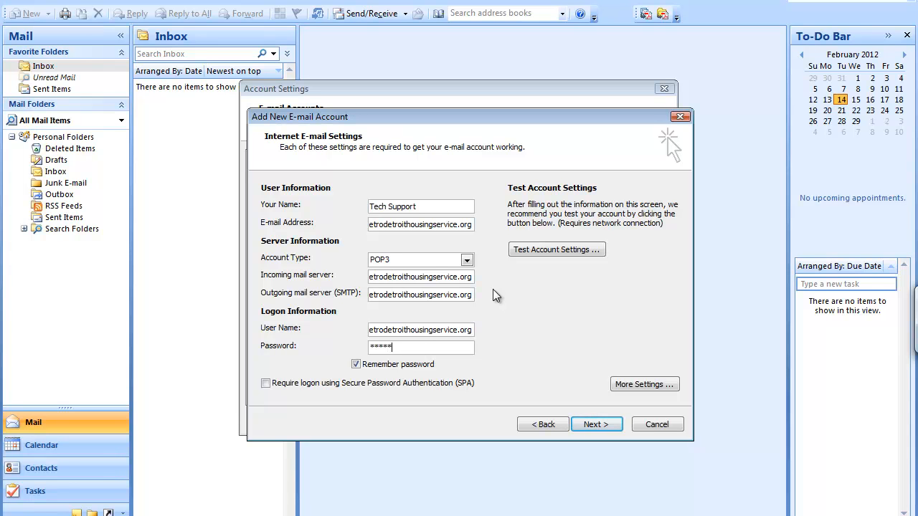
{"action": "type", "text": "*****"}
{"action": "left_click", "coordinate": [578, 252]}
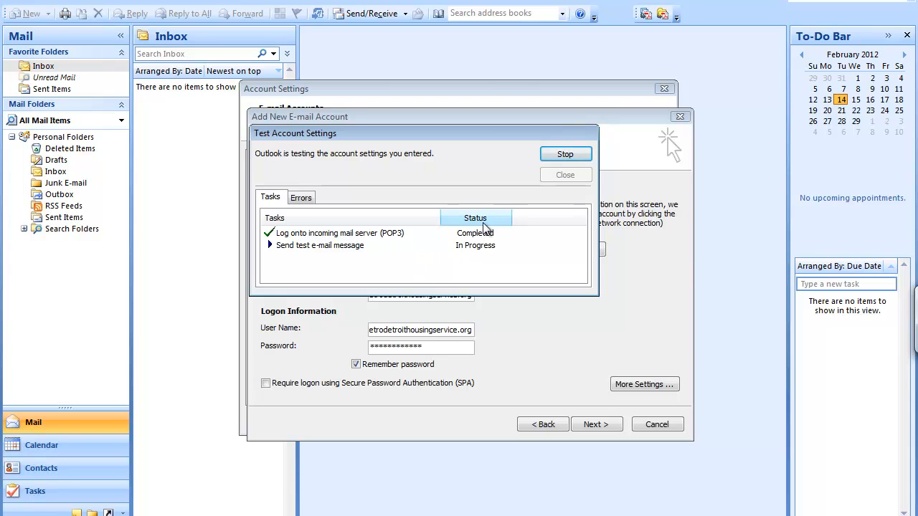
{"action": "left_click", "coordinate": [560, 158]}
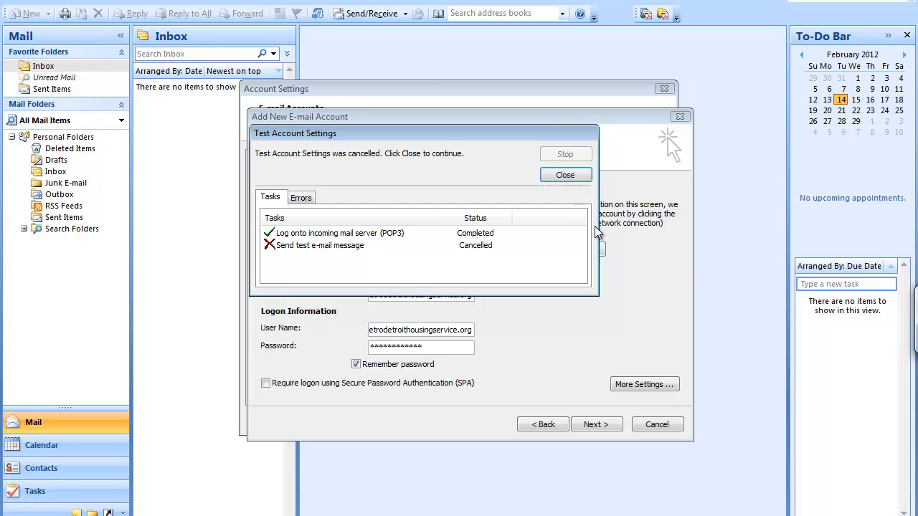
{"action": "left_click", "coordinate": [579, 178]}
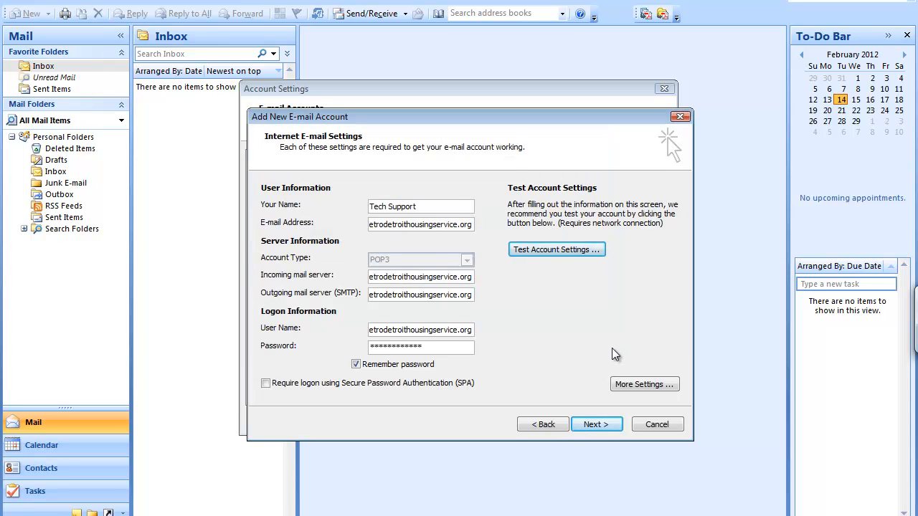
In More Settings, require authentication for the outgoing SMTP server
{"action": "left_click", "coordinate": [643, 385]}
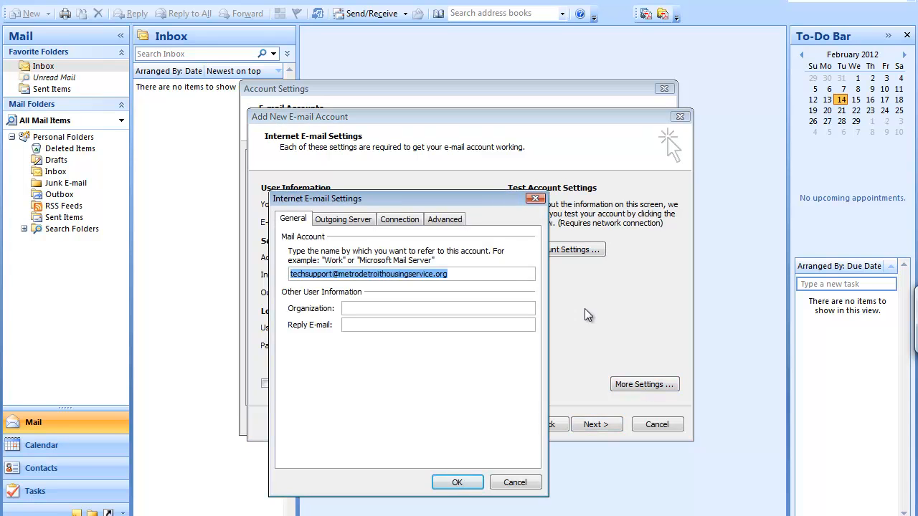
{"action": "left_click", "coordinate": [352, 223]}
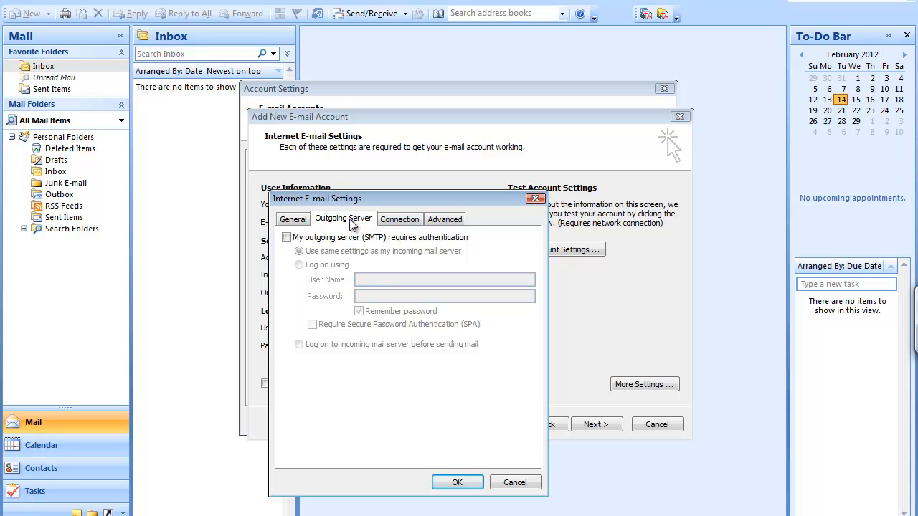
{"action": "left_click", "coordinate": [286, 240]}
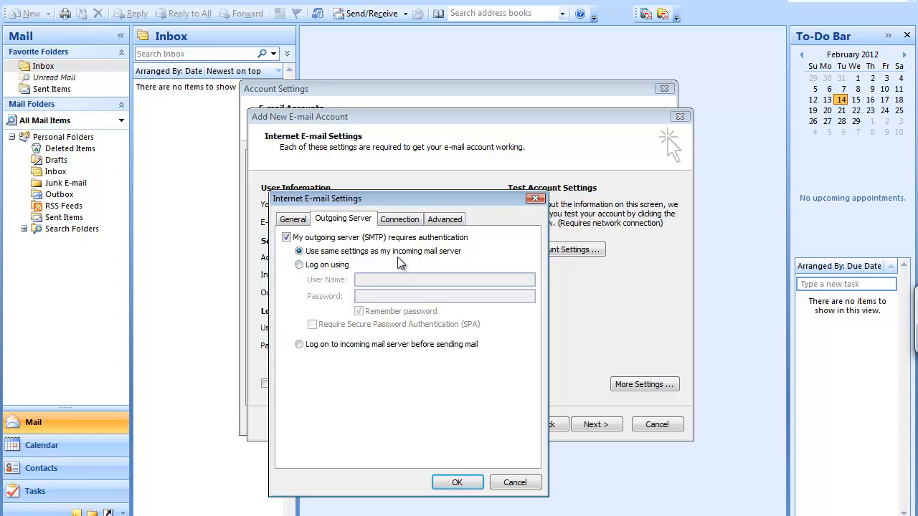
Change the outgoing SMTP port to 2525 on the Advanced tab and confirm
{"action": "left_click", "coordinate": [399, 221]}
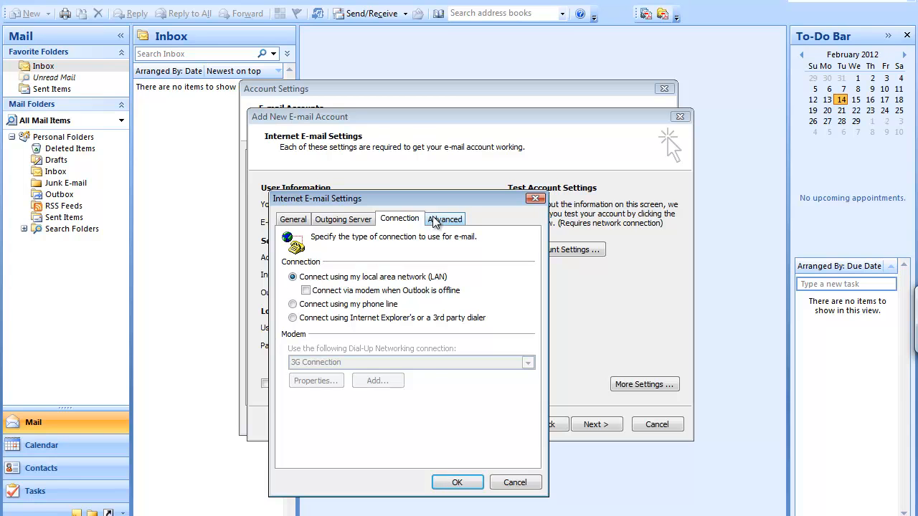
{"action": "left_click", "coordinate": [433, 221]}
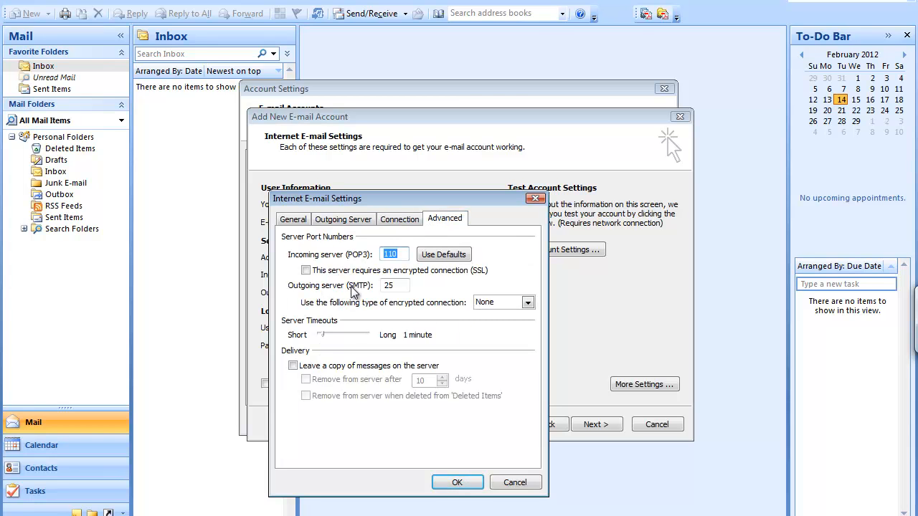
{"action": "left_click", "coordinate": [400, 285]}
{"action": "type", "text": "25"}
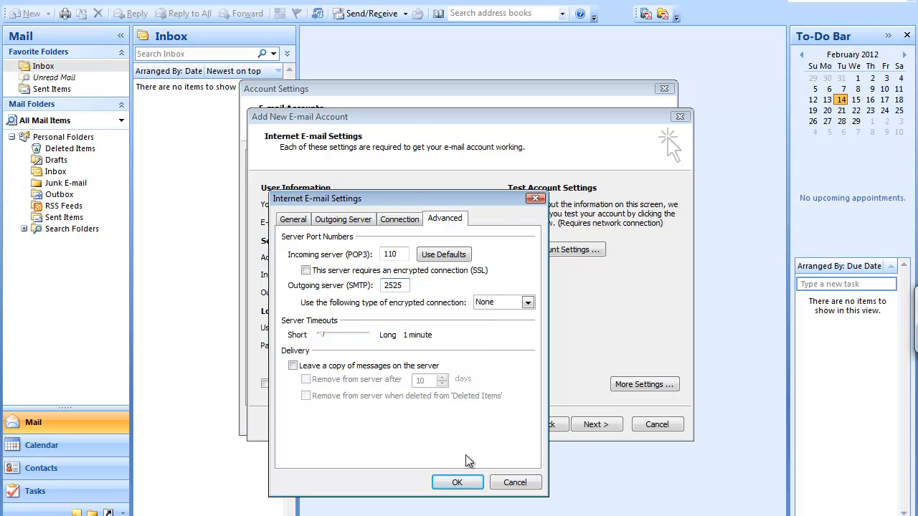
{"action": "left_click", "coordinate": [459, 483]}
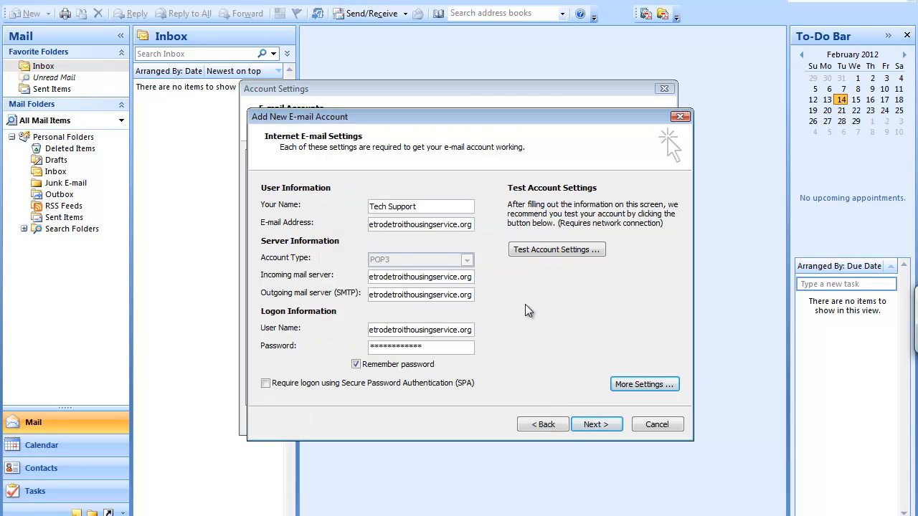
{"action": "left_click", "coordinate": [540, 250]}
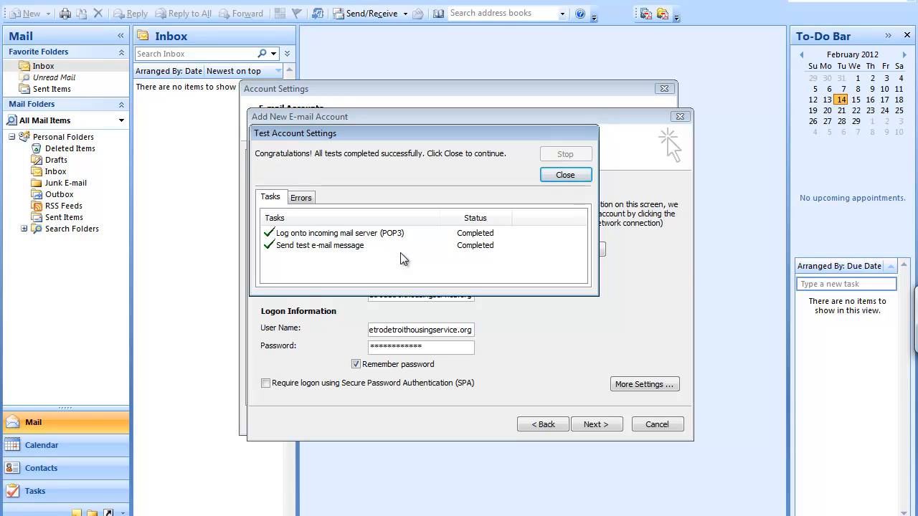
{"action": "left_click", "coordinate": [570, 177]}
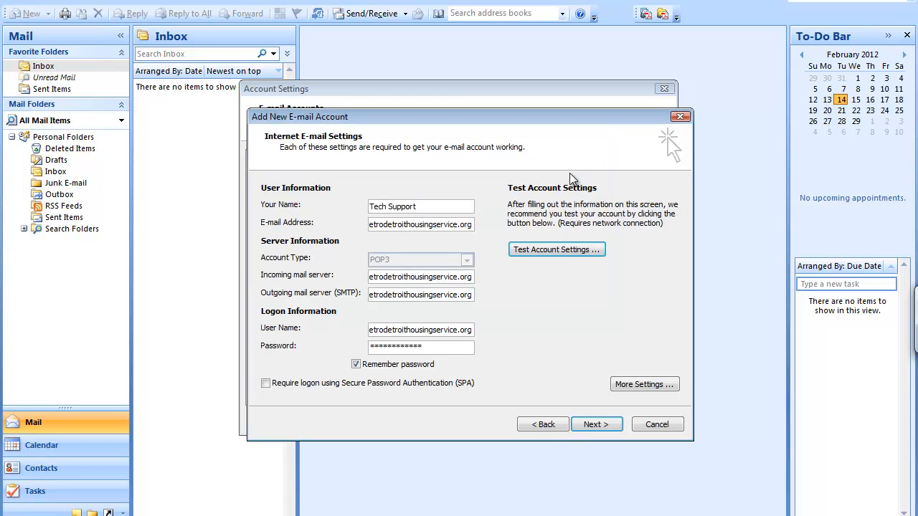
{"action": "left_click", "coordinate": [594, 425]}
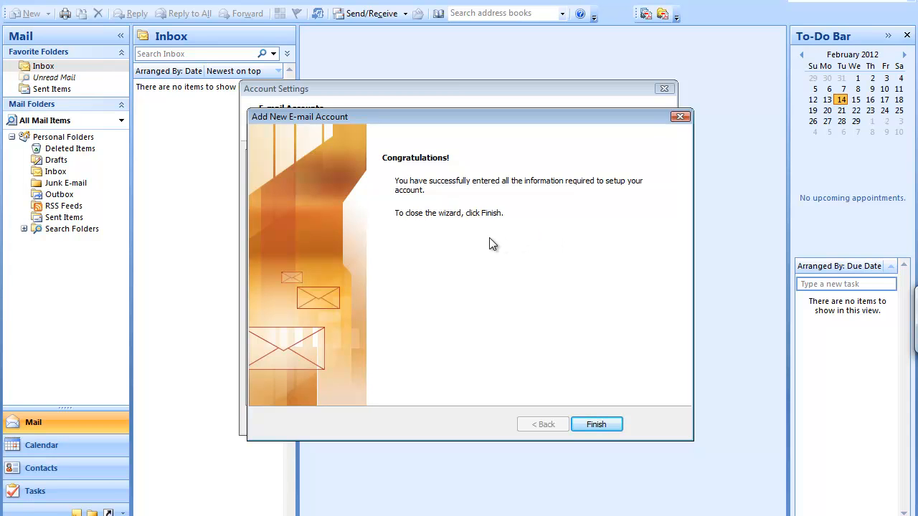
Finish the new POP/SMTP account wizard and close Account Settings
{"action": "left_click", "coordinate": [595, 424]}
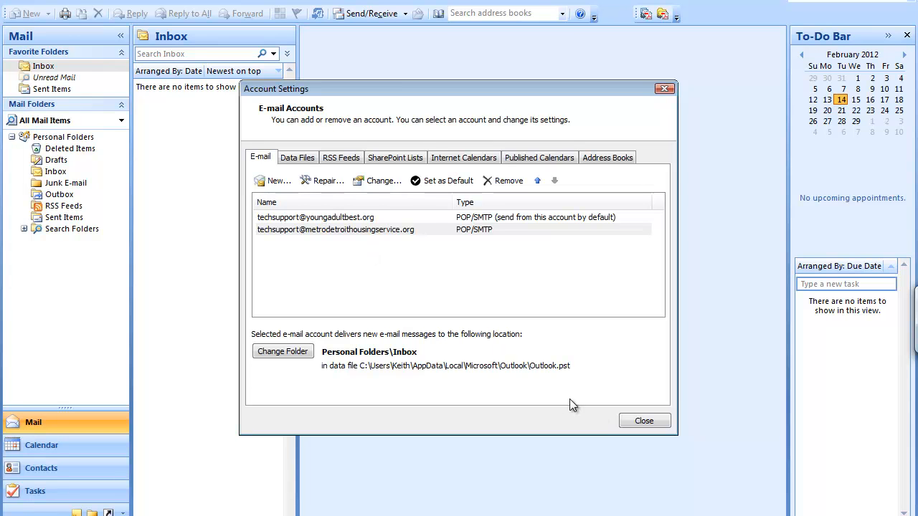
{"action": "left_click", "coordinate": [638, 421]}
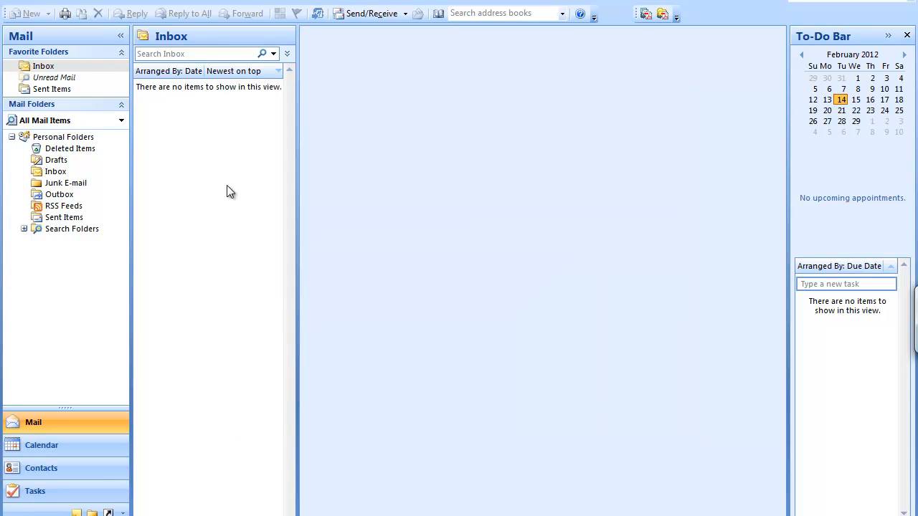